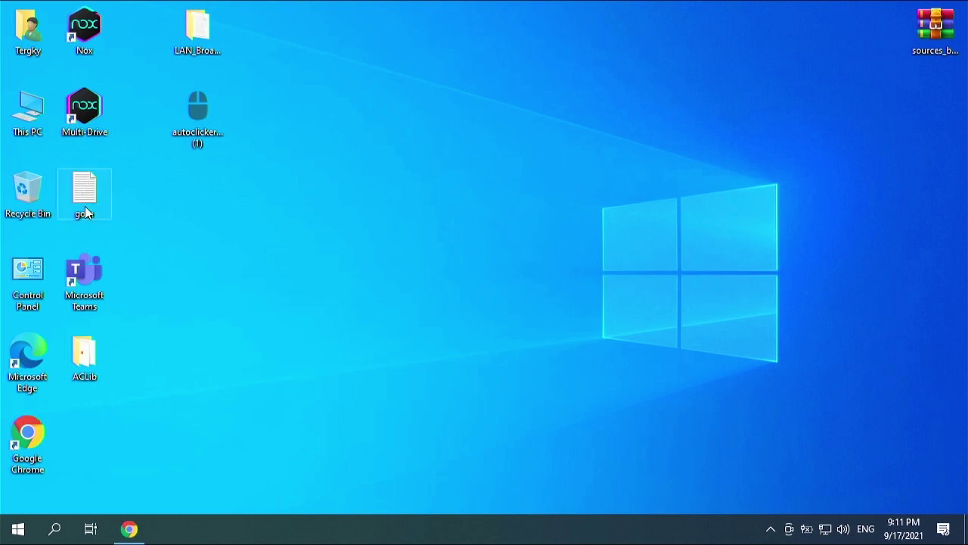
Step: Switch to Chrome, maximize its window and open the MediaFire link for DLC Boot 2019 v3.6 [RAR-ISO]
click(131, 529)
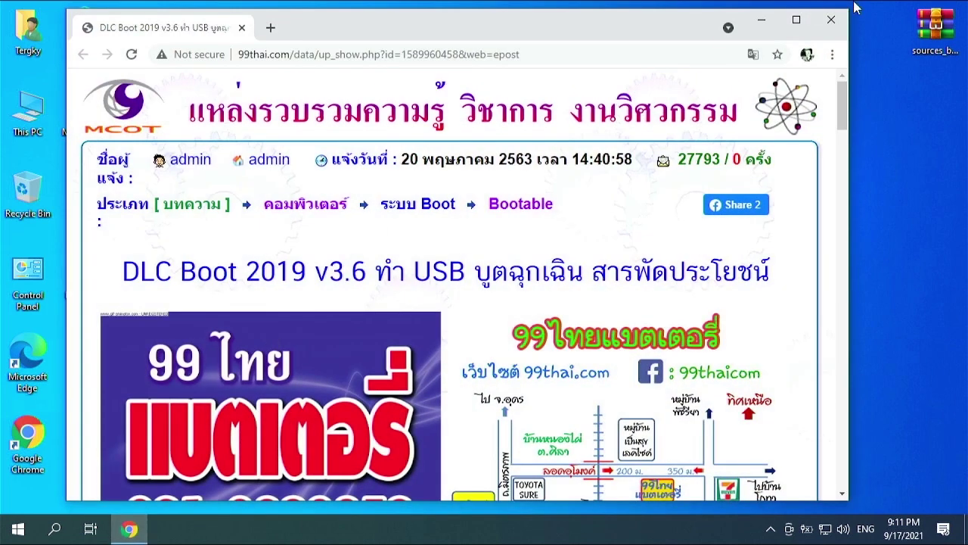
click(795, 21)
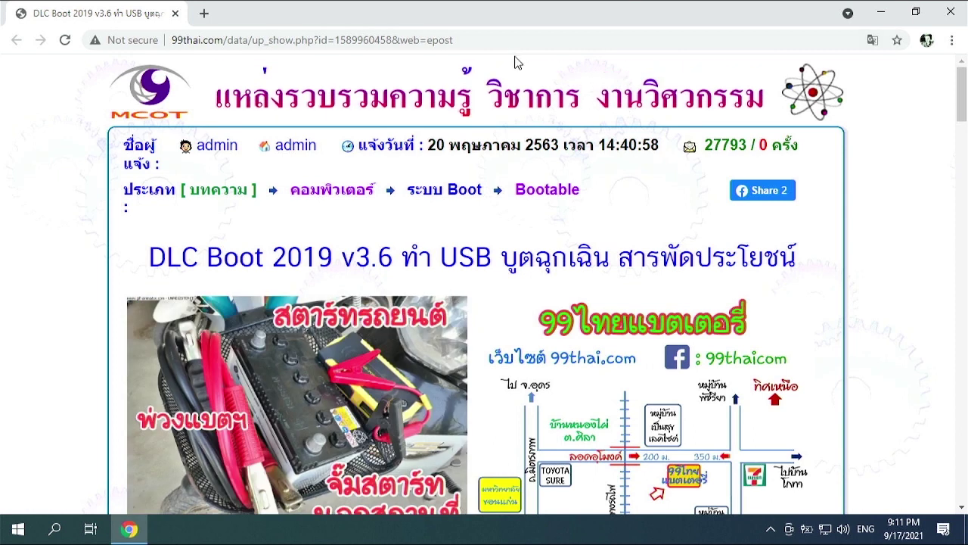
scroll(102, 200, down, 10)
scroll(102, 200, down, 15)
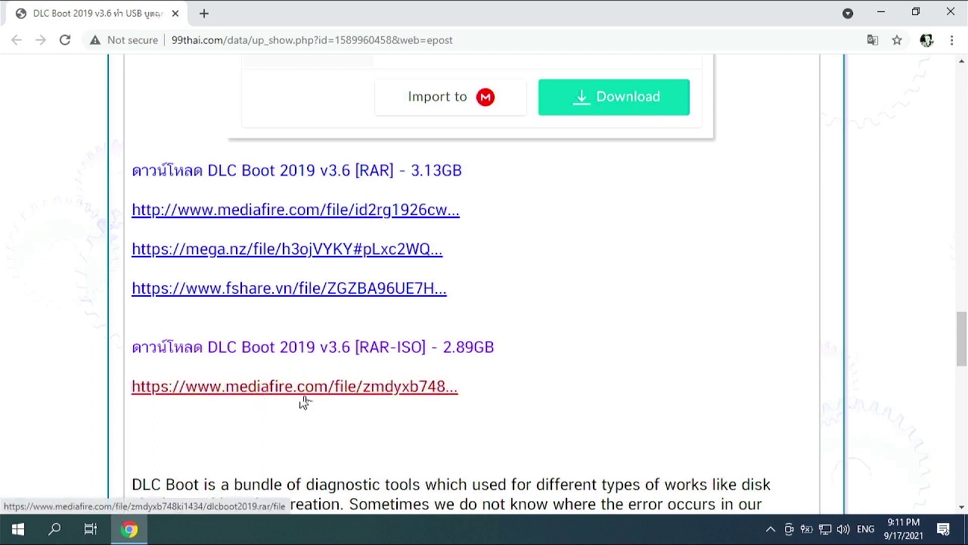
click(234, 394)
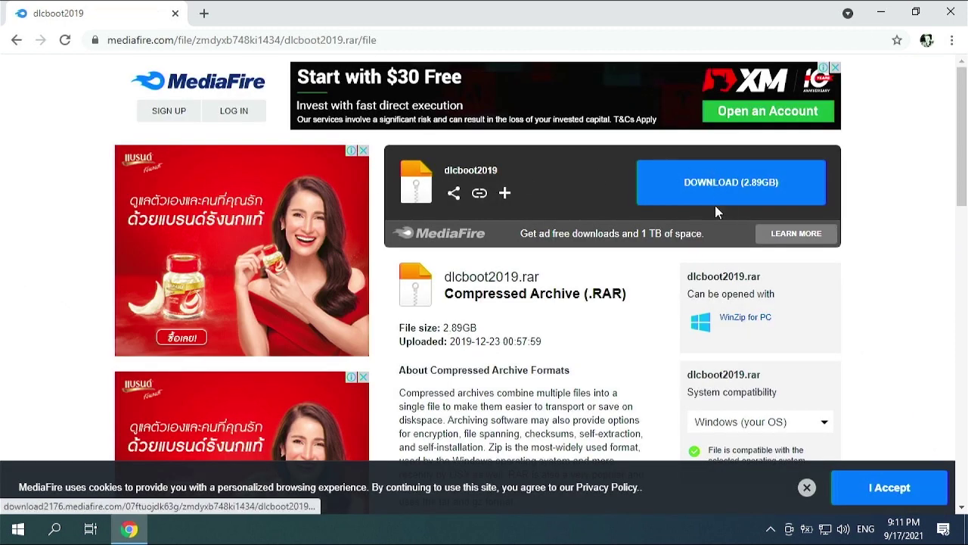
Step: Start downloading dlcboot2019.rar from MediaFire and close the pop-up ad window
click(729, 190)
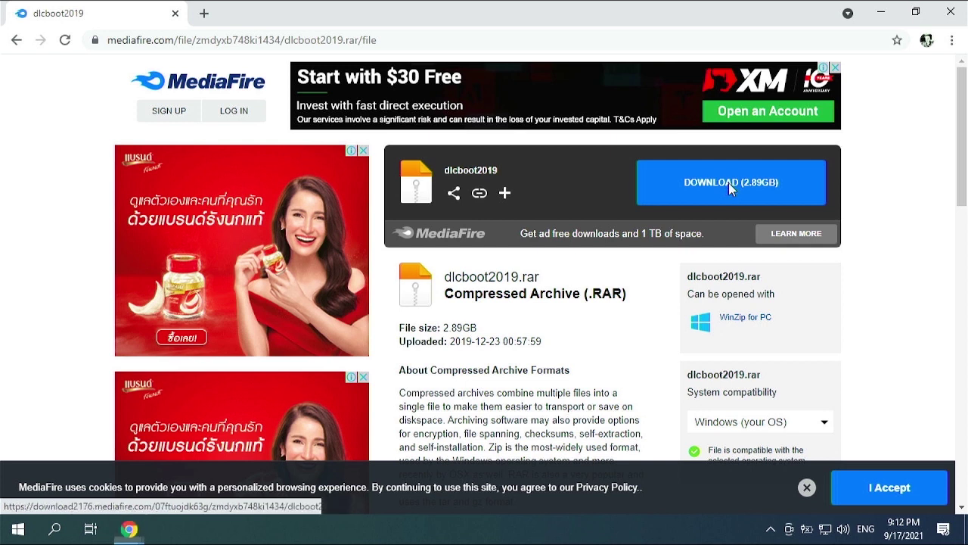
click(730, 189)
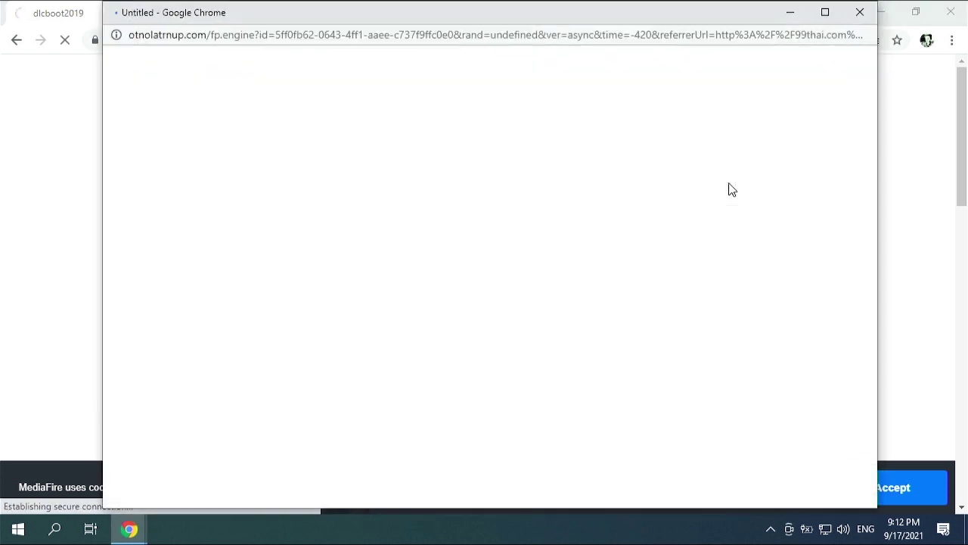
click(858, 13)
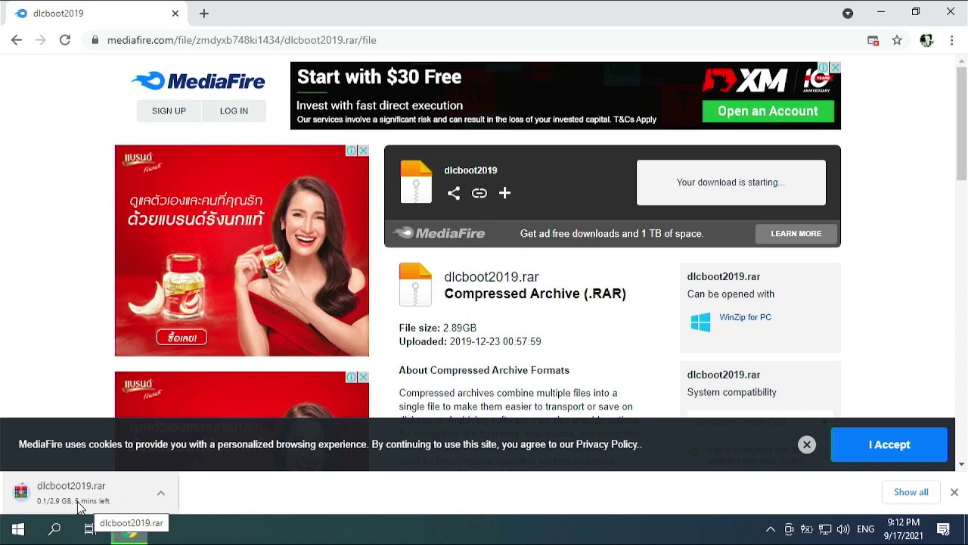
Step: Search Google for "rufus" in a new tab and open the official rufus.ie website
key(ctrl+t)
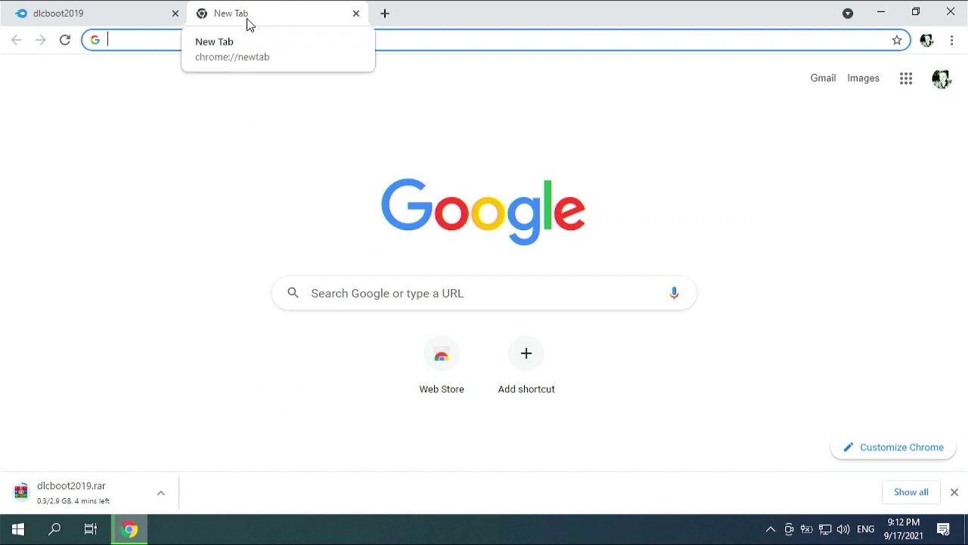
click(137, 43)
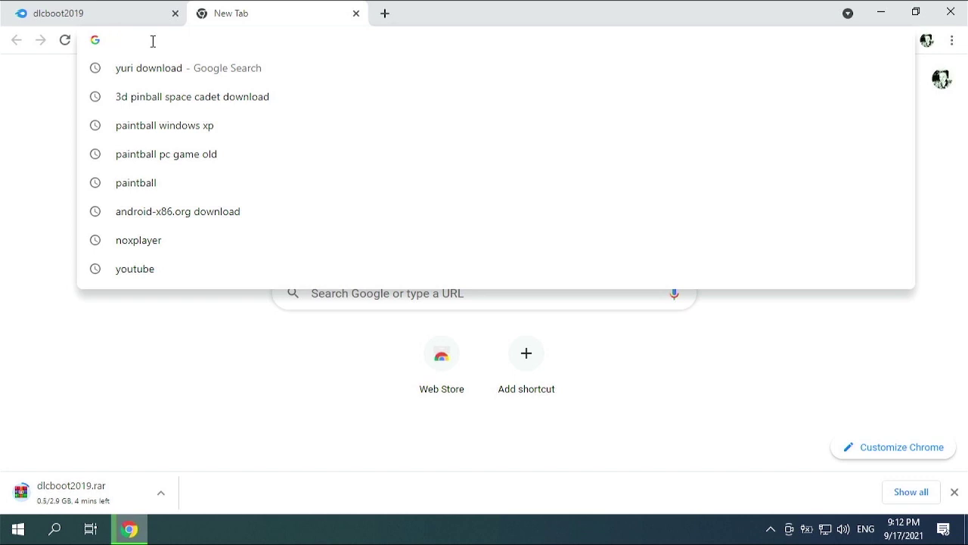
text(rufus)
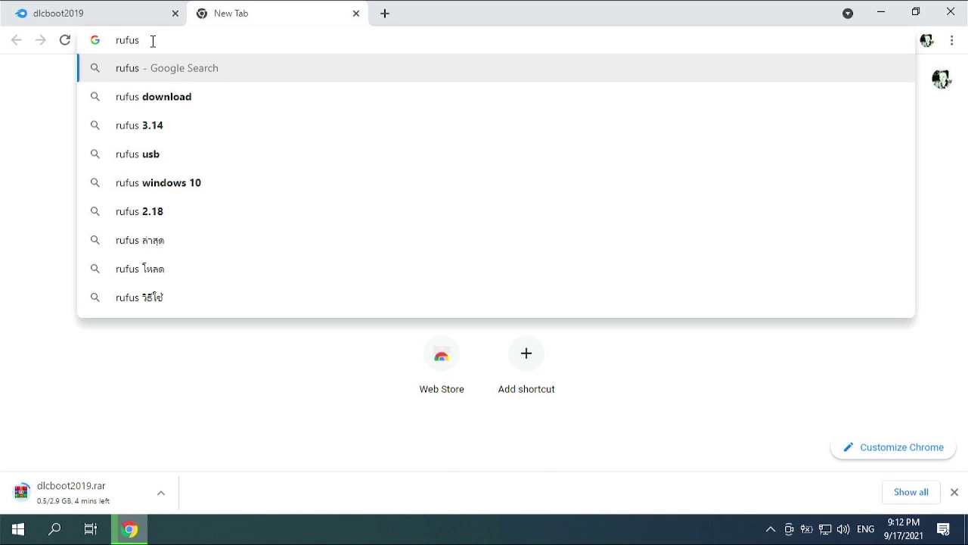
key(Return)
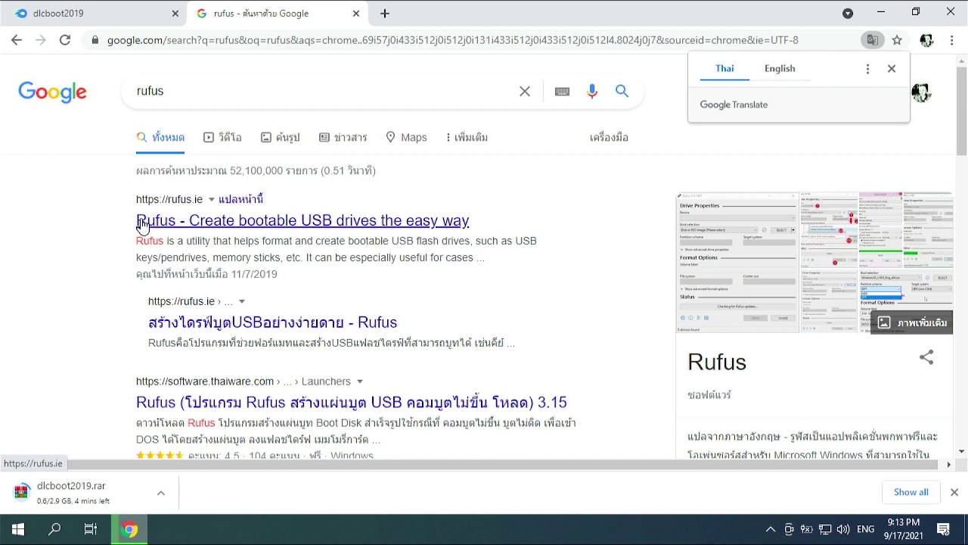
click(186, 216)
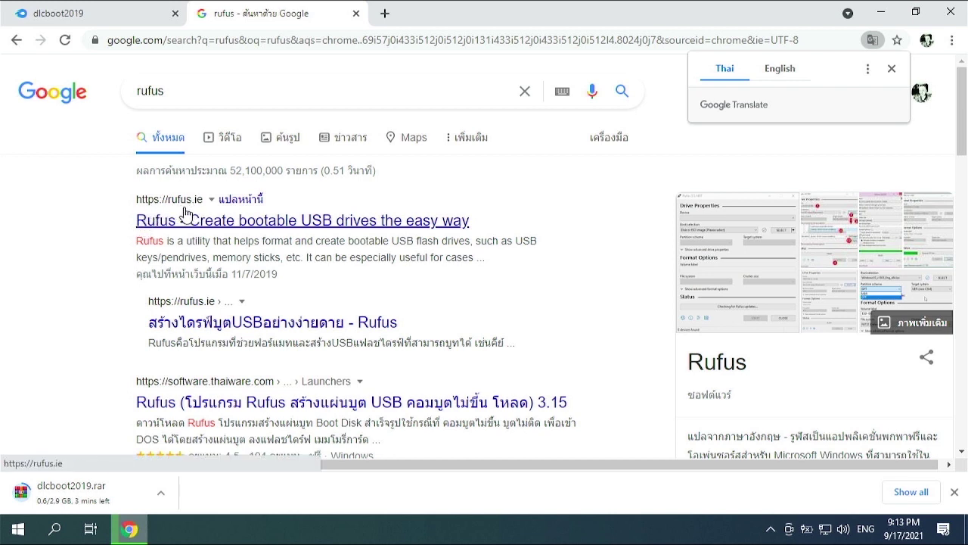
click(177, 204)
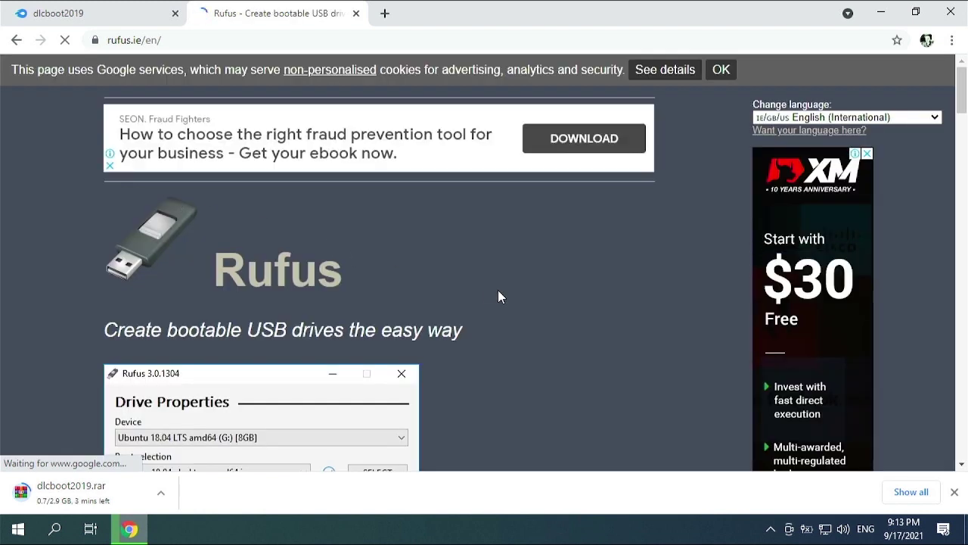
Step: Download Rufus 3.15 from the Download section of the Rufus page
scroll(499, 291, down, 6)
scroll(504, 294, down, 5)
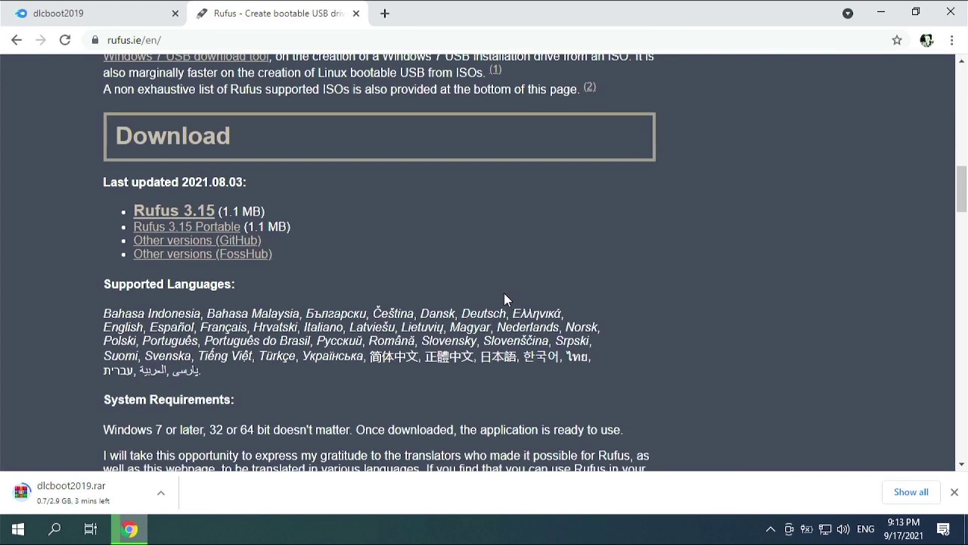
click(184, 217)
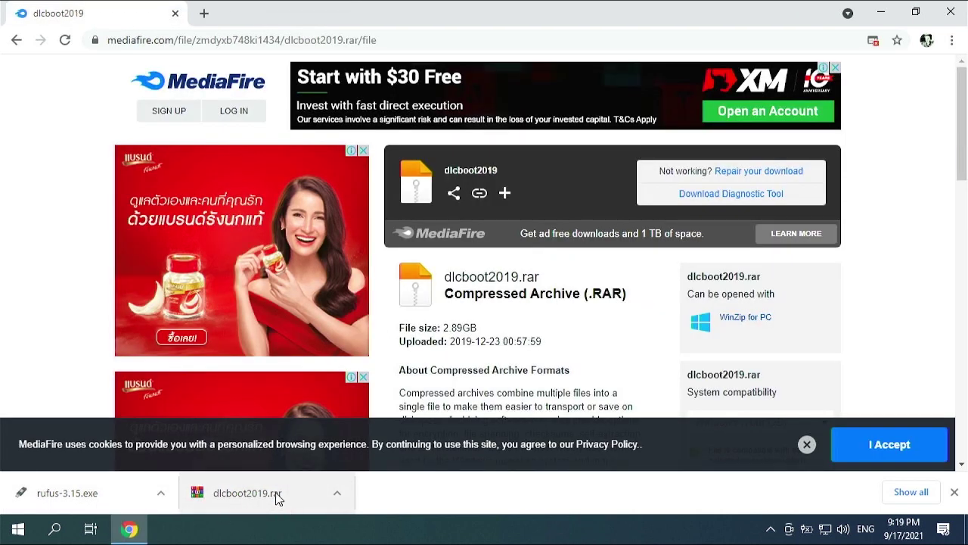
Step: Show the downloaded dlcboot2019.rar in its folder from the browser's download list and close Chrome
click(911, 492)
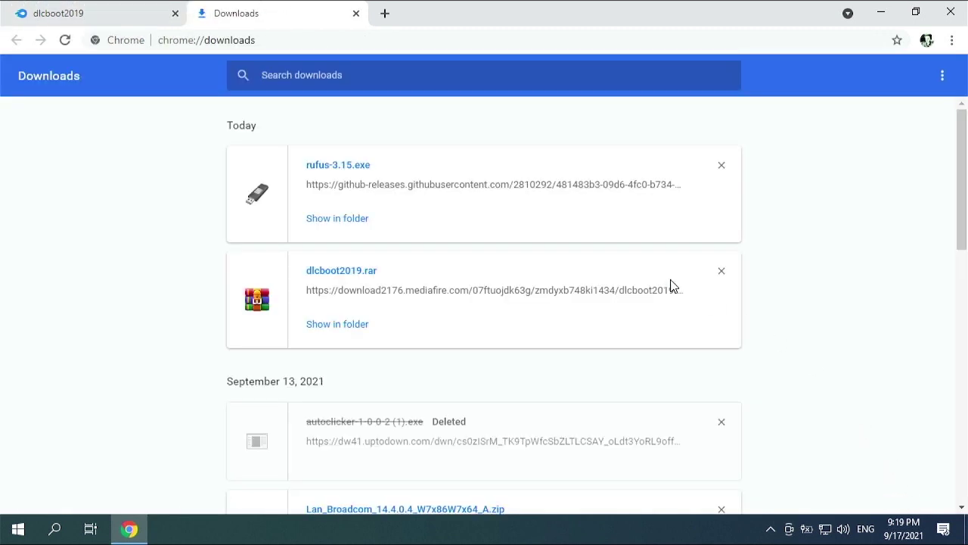
click(335, 333)
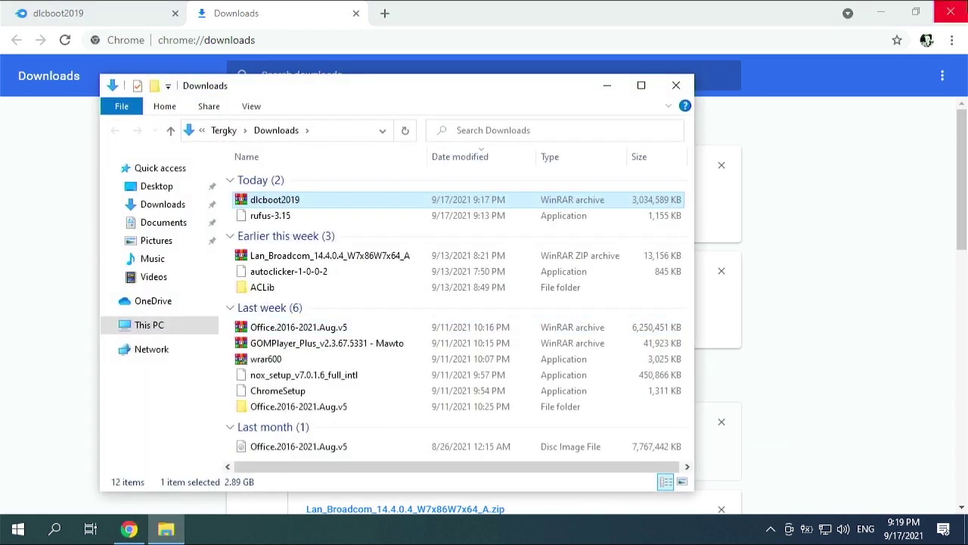
click(949, 12)
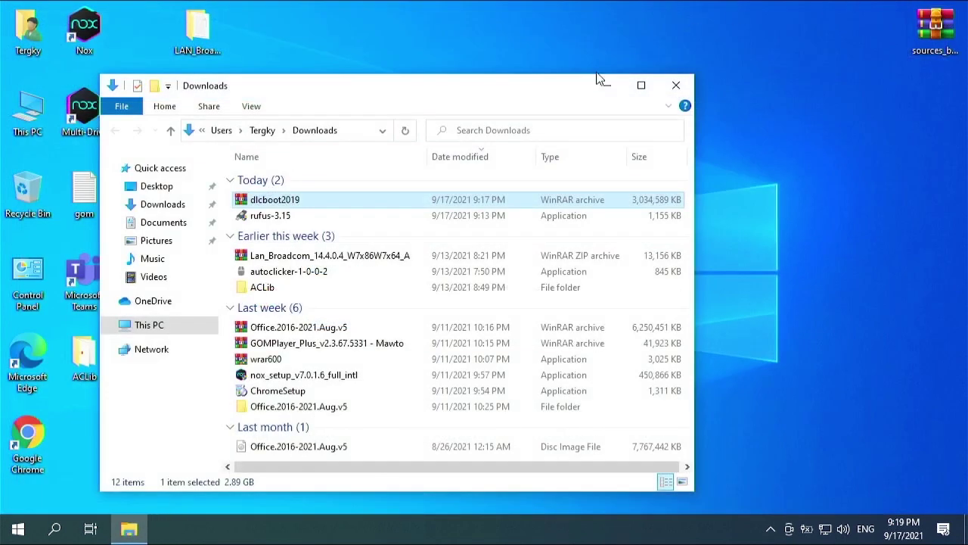
Step: Move dlcboot2019 and rufus-3.15 from the Downloads folder to the desktop and close the folder window
drag(445, 93, 383, 73)
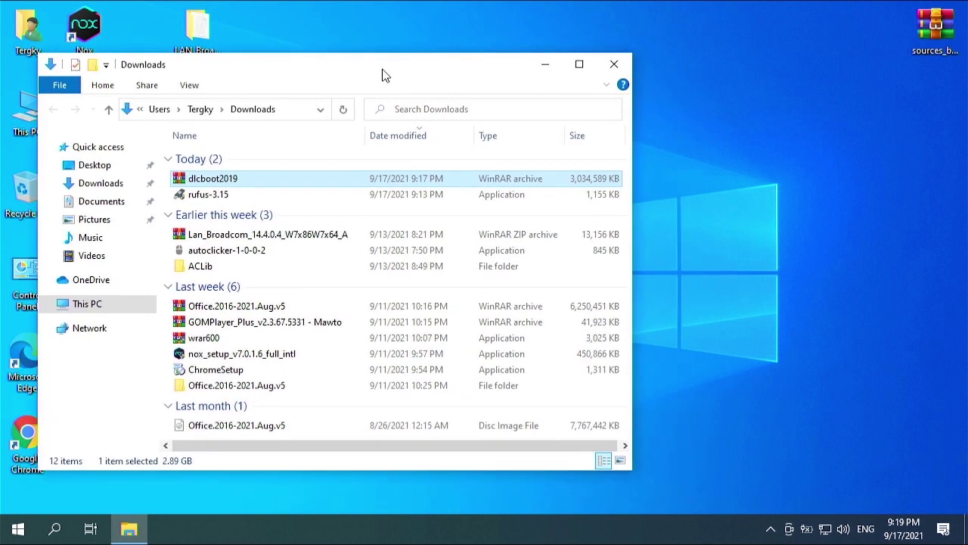
drag(188, 180, 782, 176)
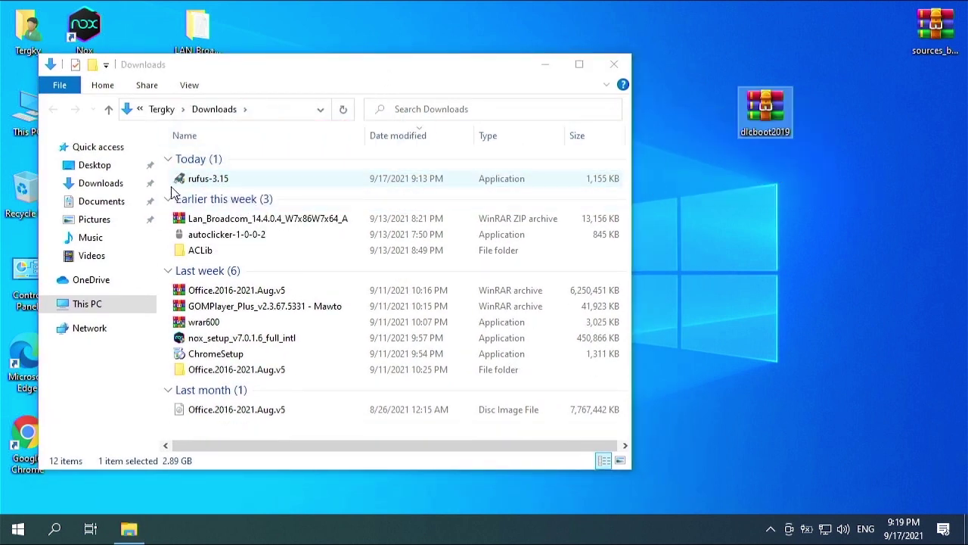
drag(199, 180, 719, 241)
key(alt+F4)
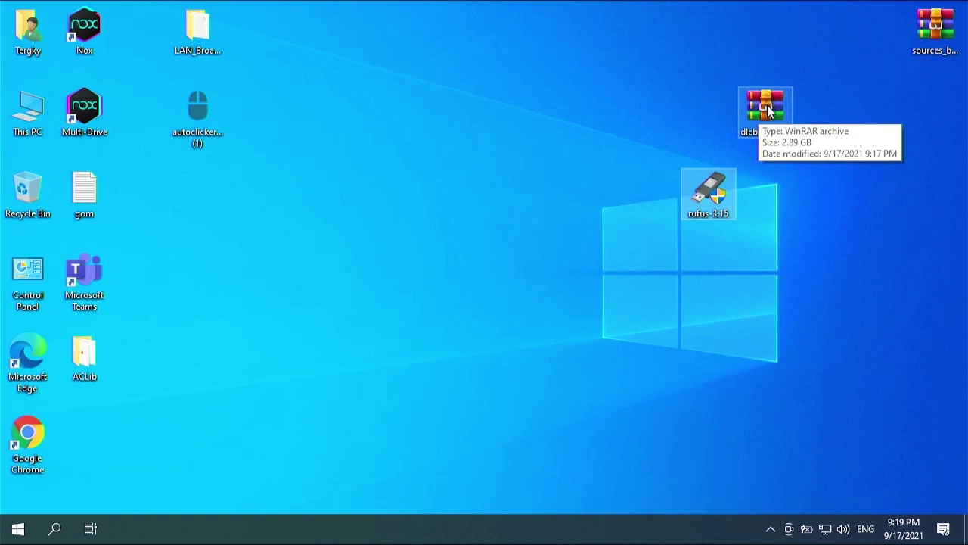
Step: Extract the dlcboot2019 archive into a dlcboot2019 folder on the desktop with the default extraction options
right_click(765, 111)
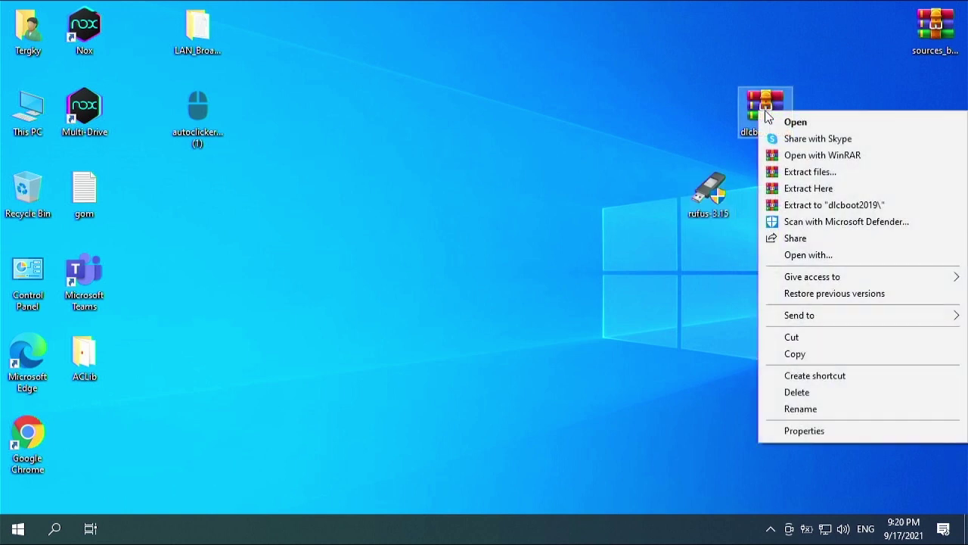
click(809, 172)
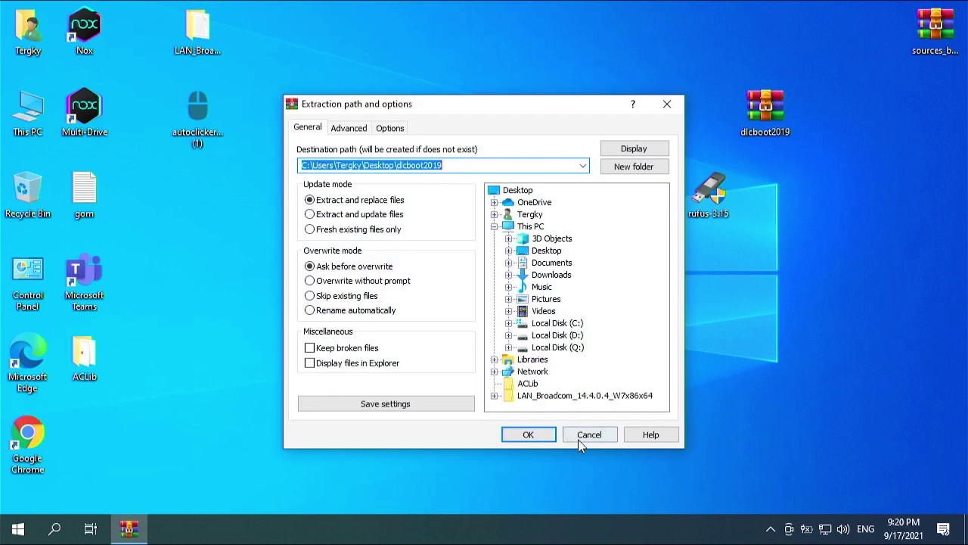
click(532, 434)
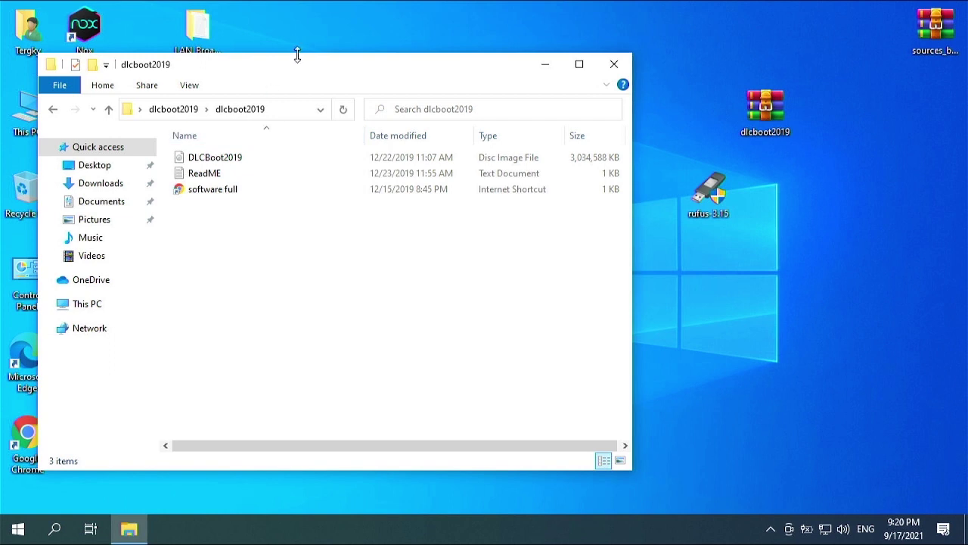
Step: Select the DLCBoot2019 disc image in the extracted folder and check the hidden tray icons for the connected USB drive
drag(305, 65, 362, 112)
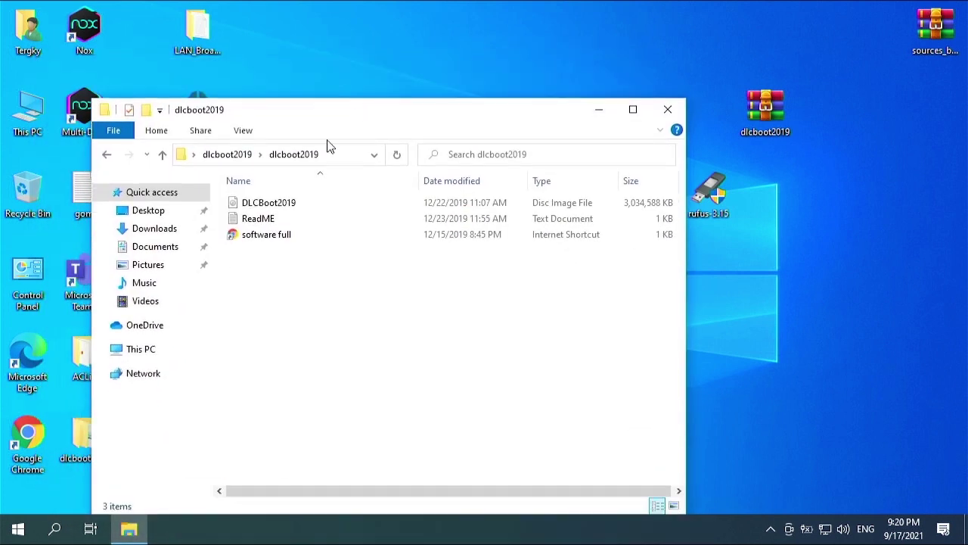
click(273, 203)
drag(476, 113, 426, 86)
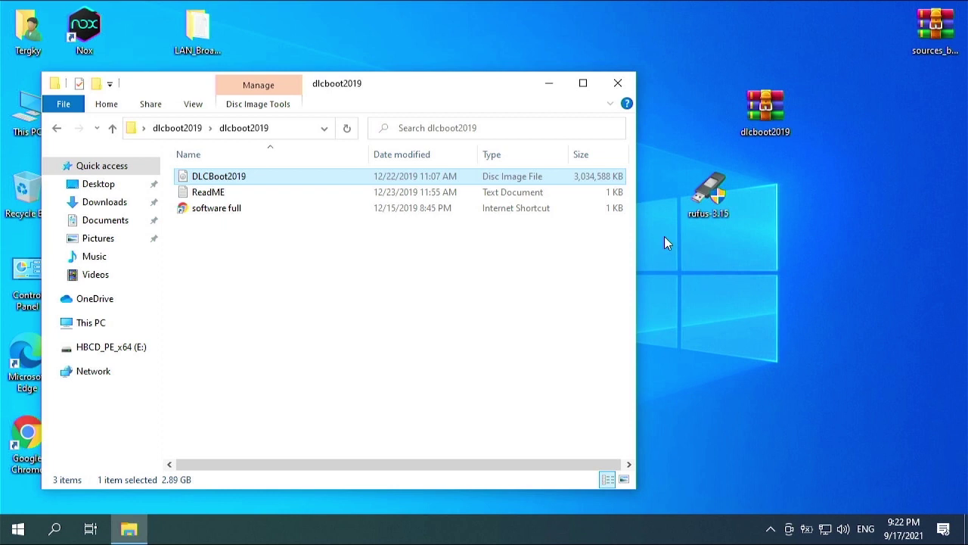
click(770, 530)
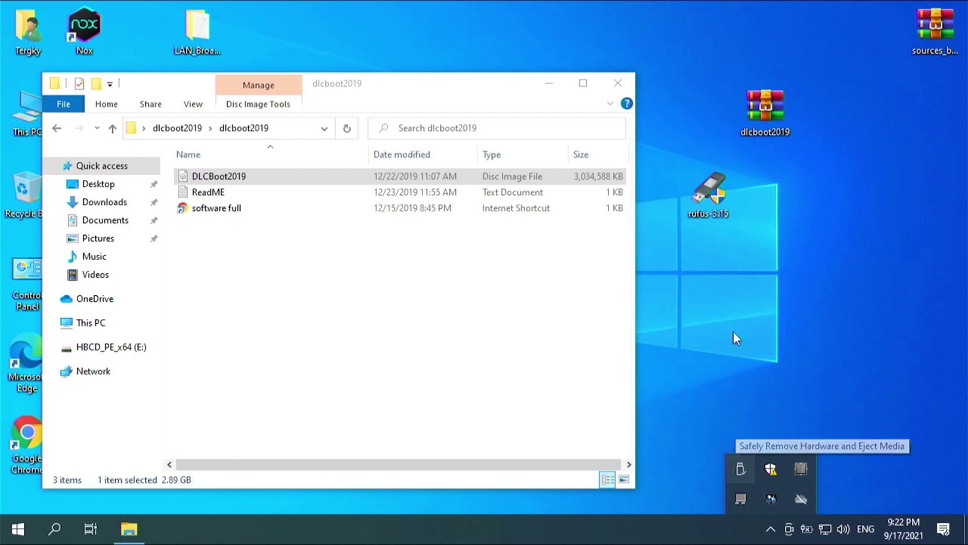
click(800, 353)
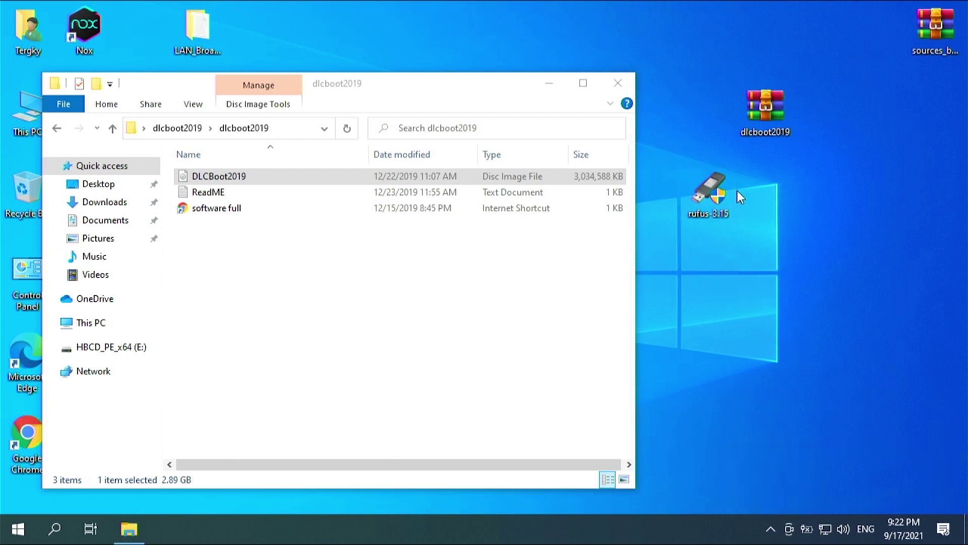
Step: Launch rufus-3.15 from the desktop, grant it permission to run and allow online update checks
click(702, 198)
double_click(701, 195)
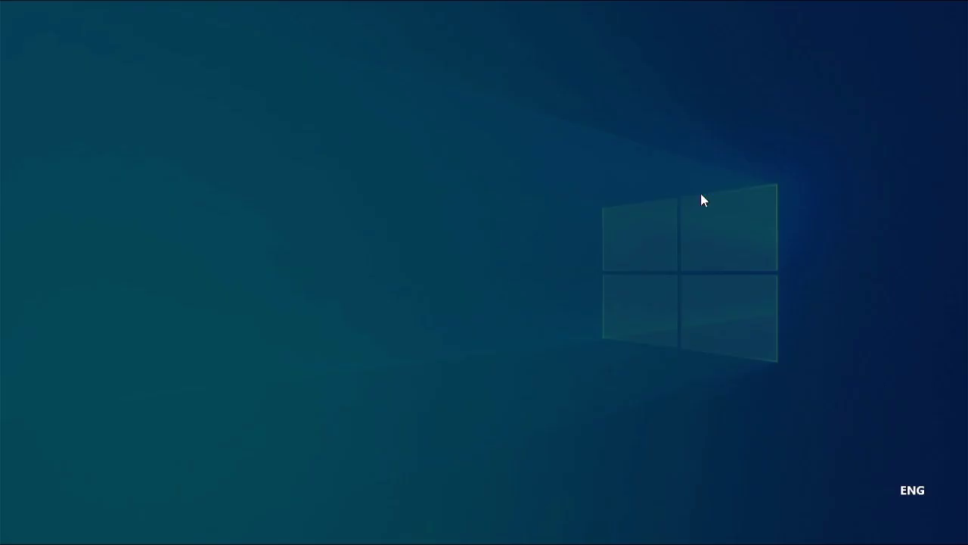
click(431, 367)
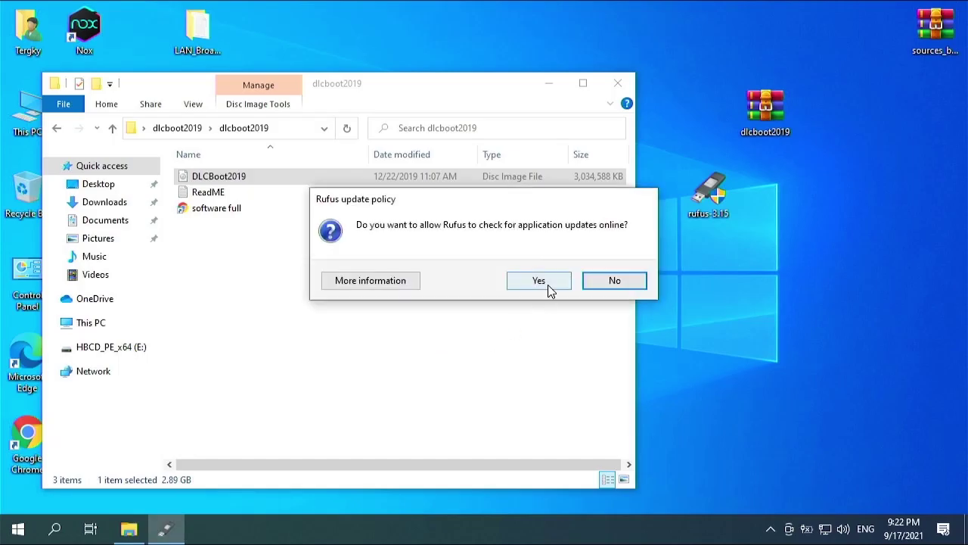
click(549, 286)
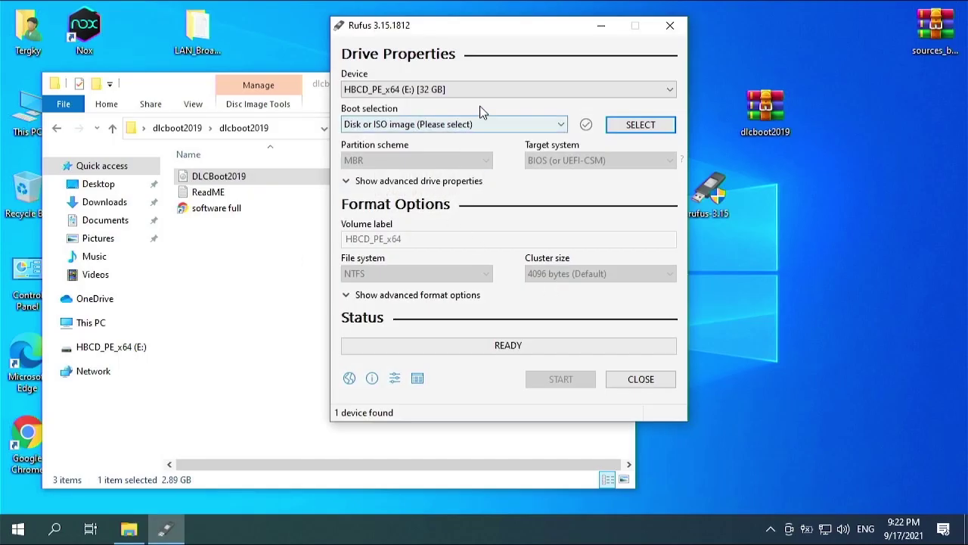
Step: Keep the 32 GB drive (E:) as the device and load the DLCBoot2019 disc image from the desktop's nested dlcboot2019 folder
click(613, 91)
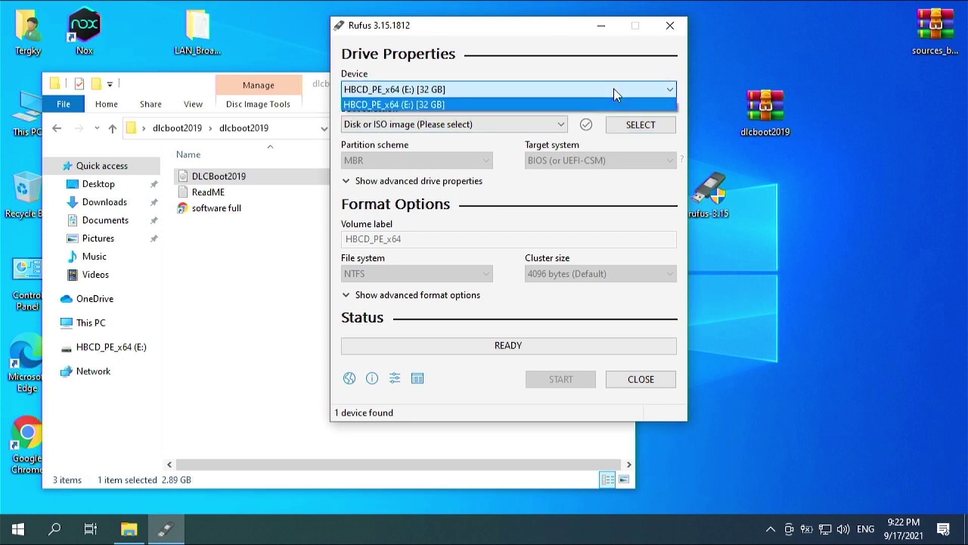
click(613, 88)
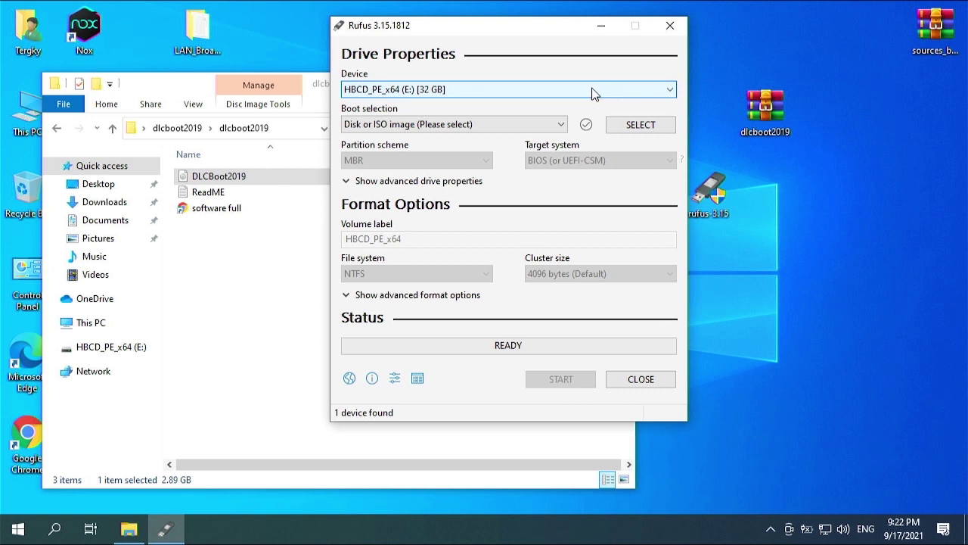
click(641, 126)
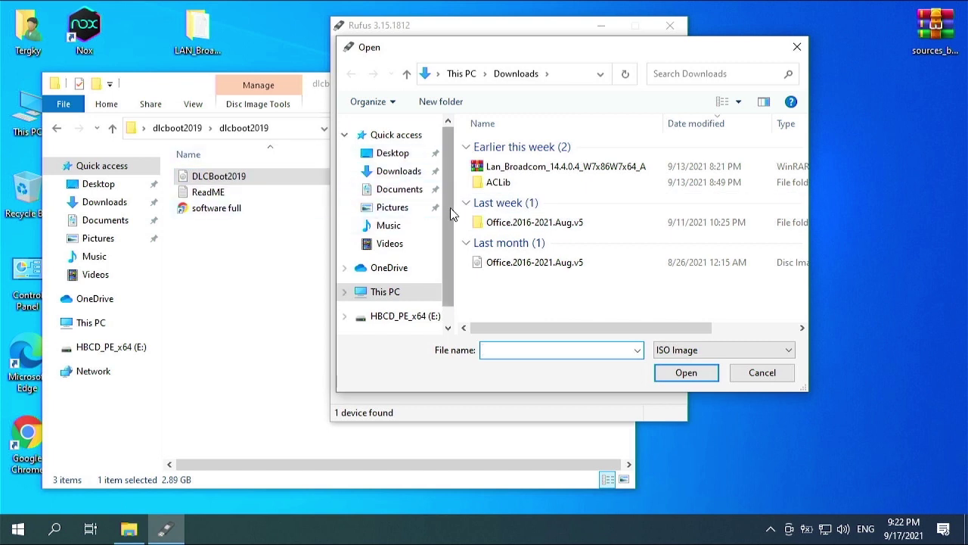
scroll(450, 207, down, 2)
scroll(409, 197, up, 2)
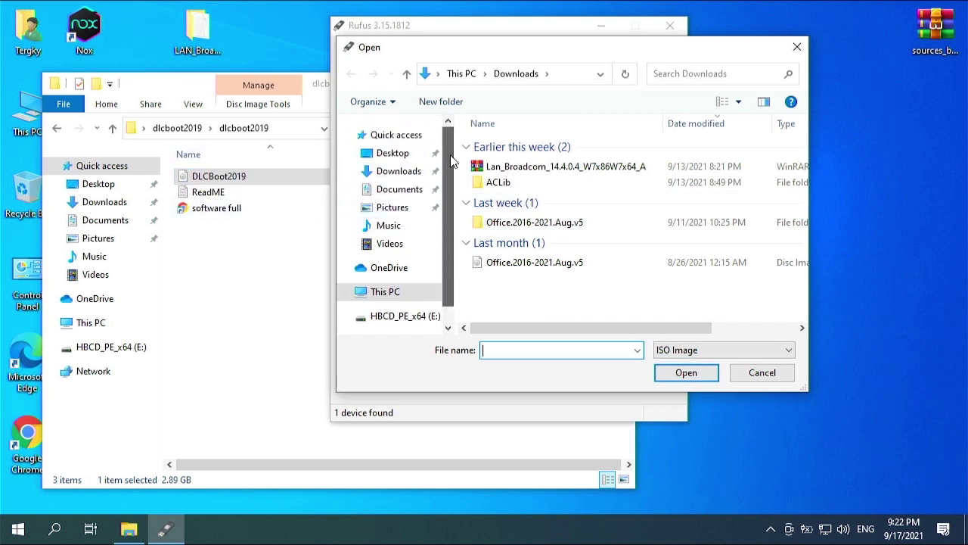
click(396, 154)
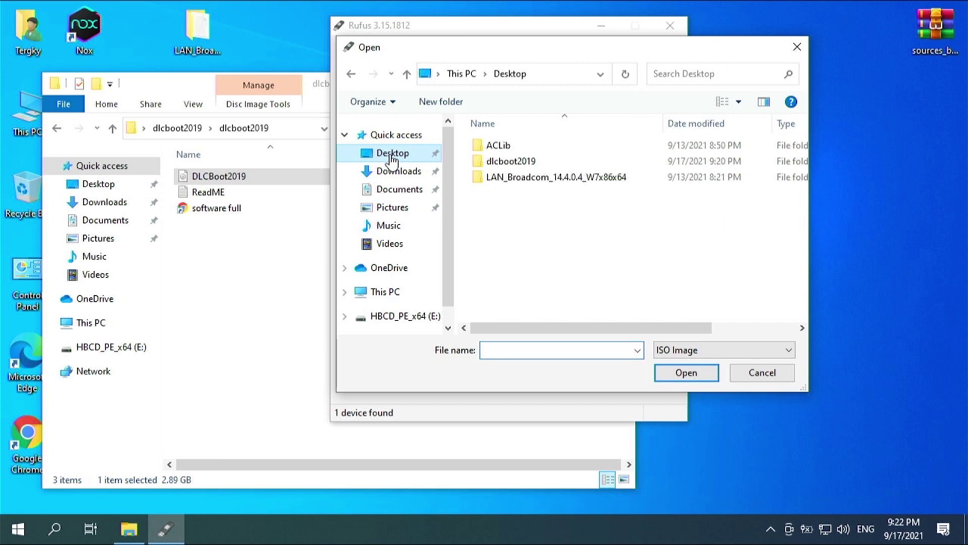
double_click(527, 159)
click(527, 145)
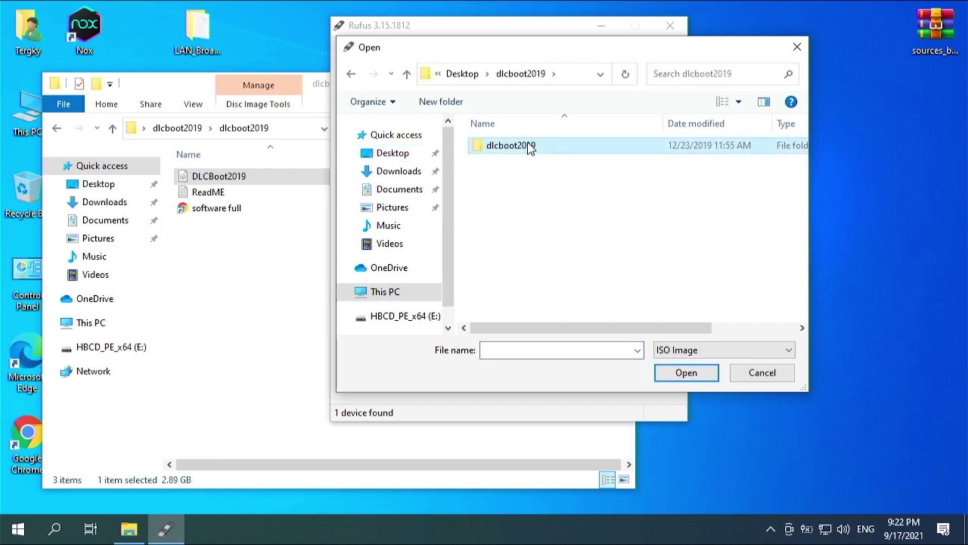
double_click(530, 148)
click(530, 148)
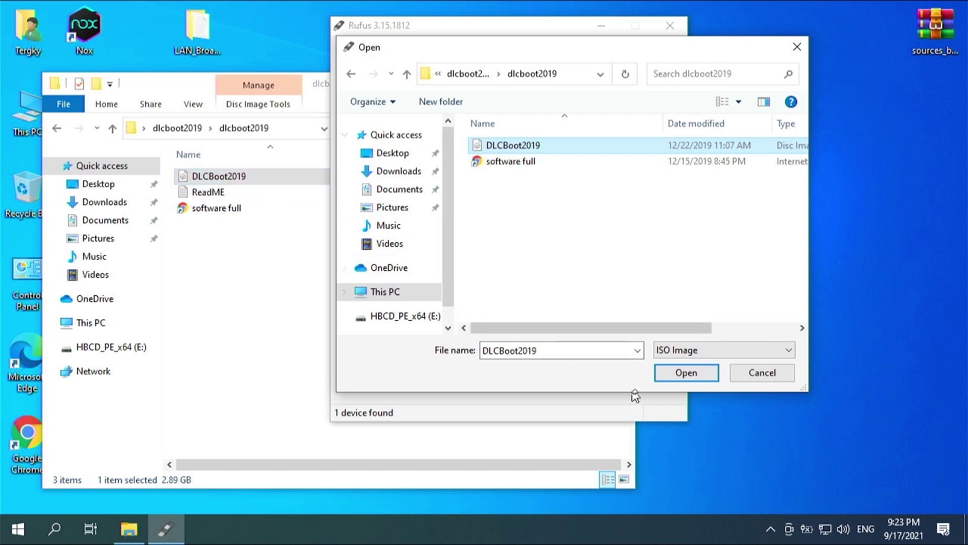
click(686, 372)
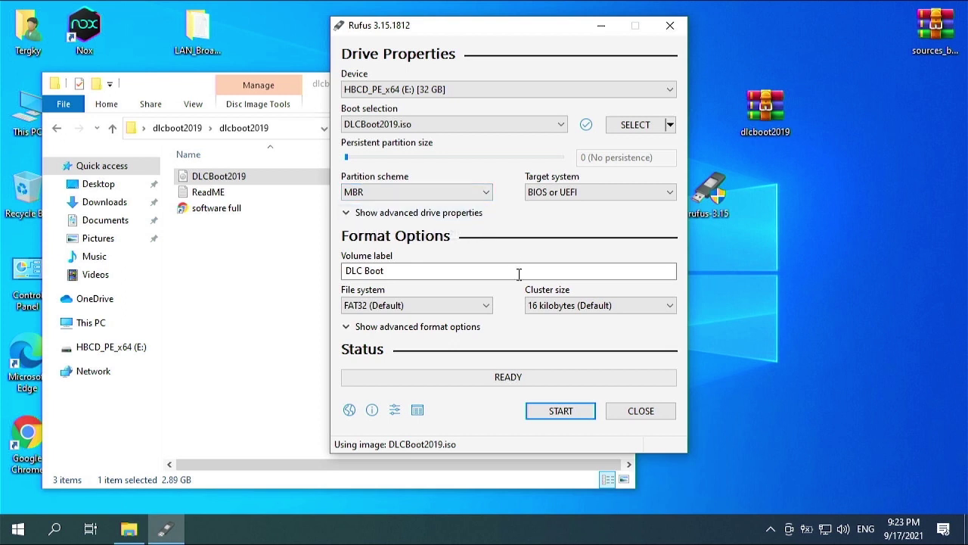
Step: Write the image to the USB drive, accepting the erasure of all its data, and close Rufus and the folder window
click(563, 412)
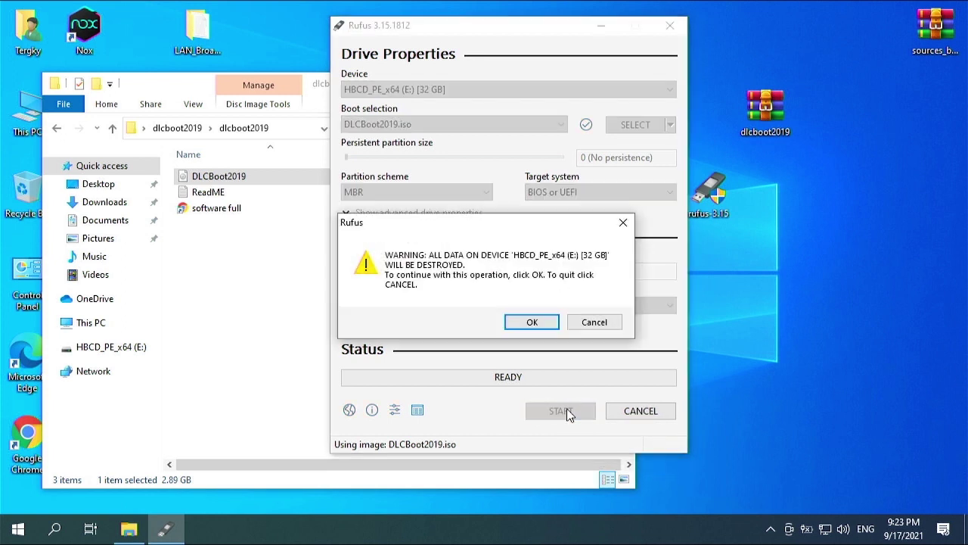
click(533, 323)
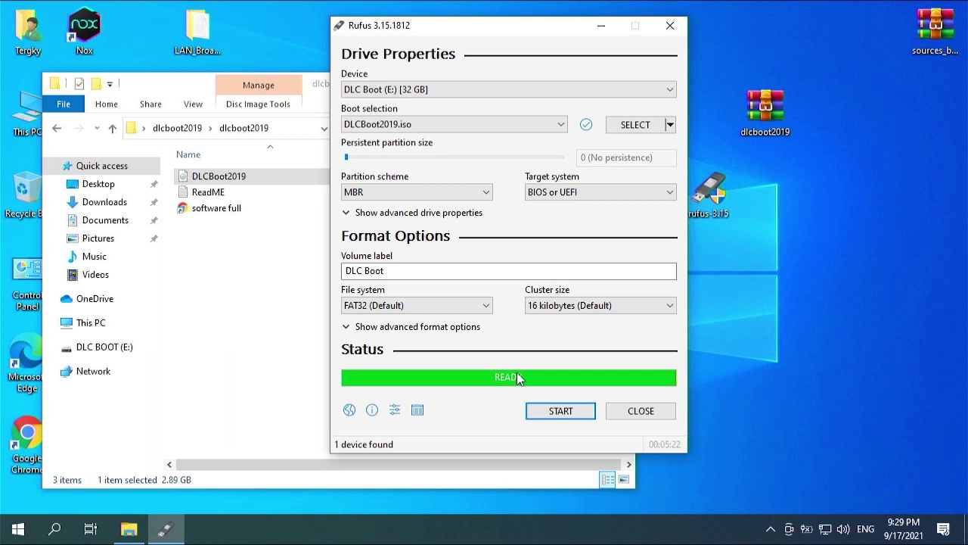
click(623, 418)
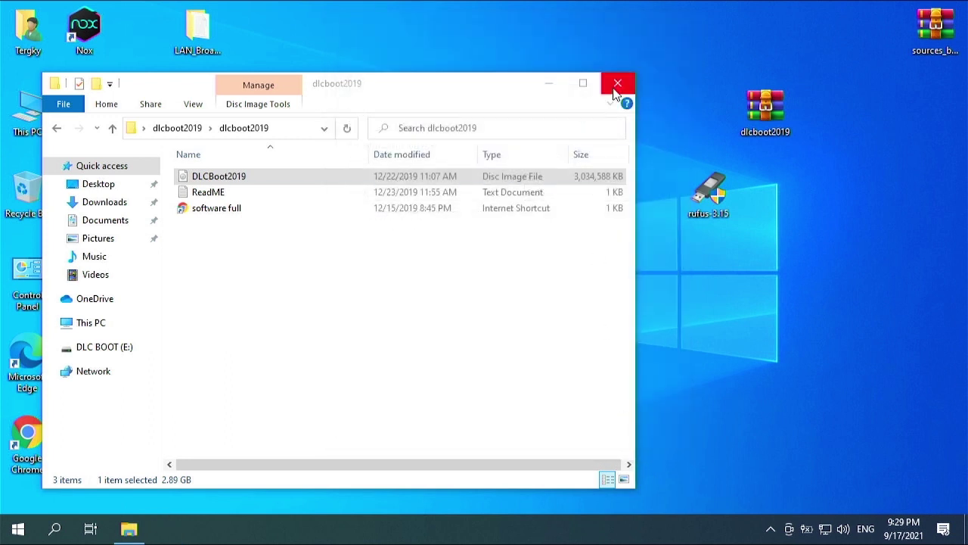
click(618, 85)
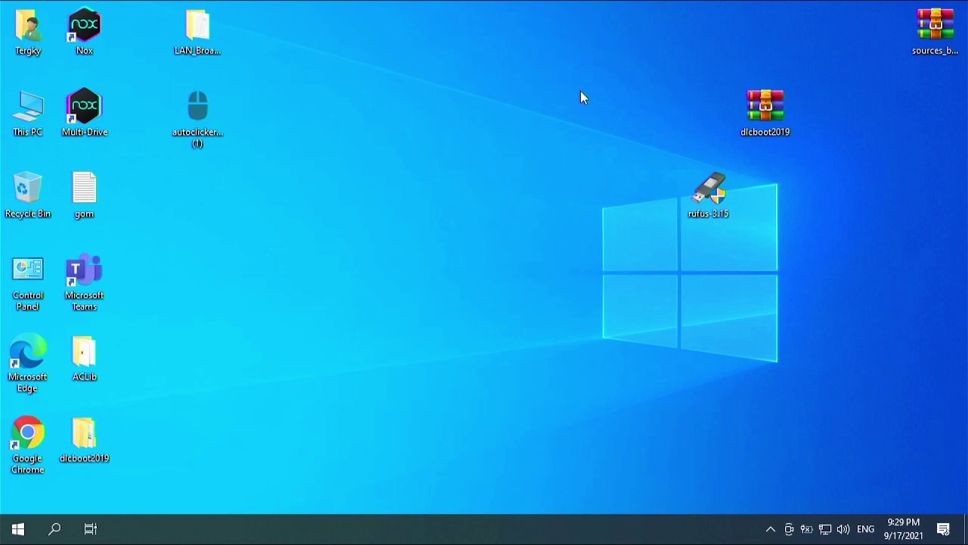
Step: Check the DLC BOOT (E:) drive by running its DLCBoot application as administrator, and close the application and the folder window
key(super+e)
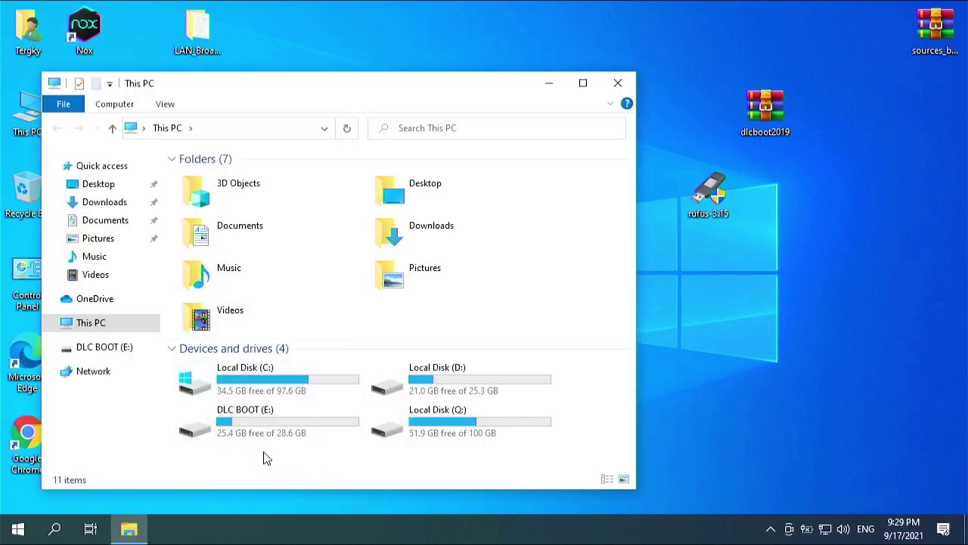
double_click(254, 420)
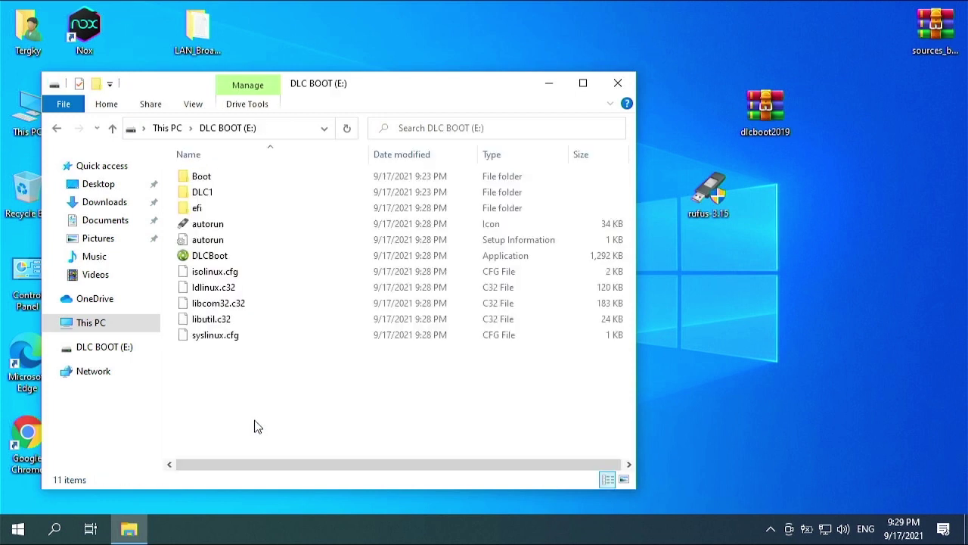
right_click(211, 261)
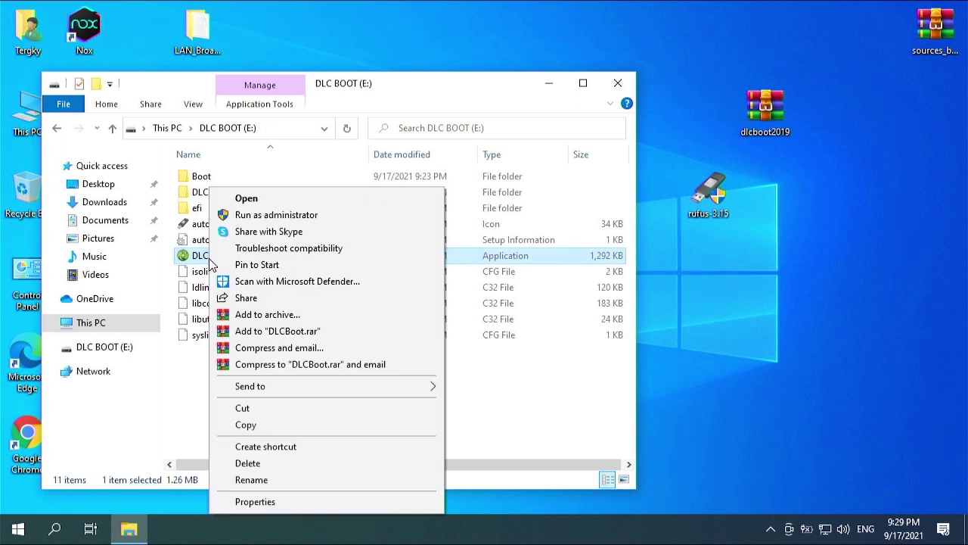
click(285, 220)
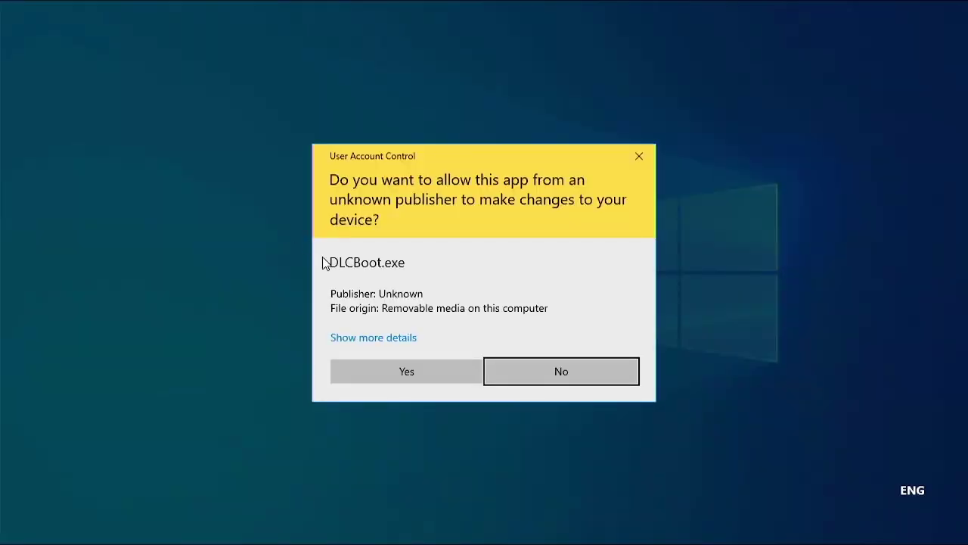
click(404, 376)
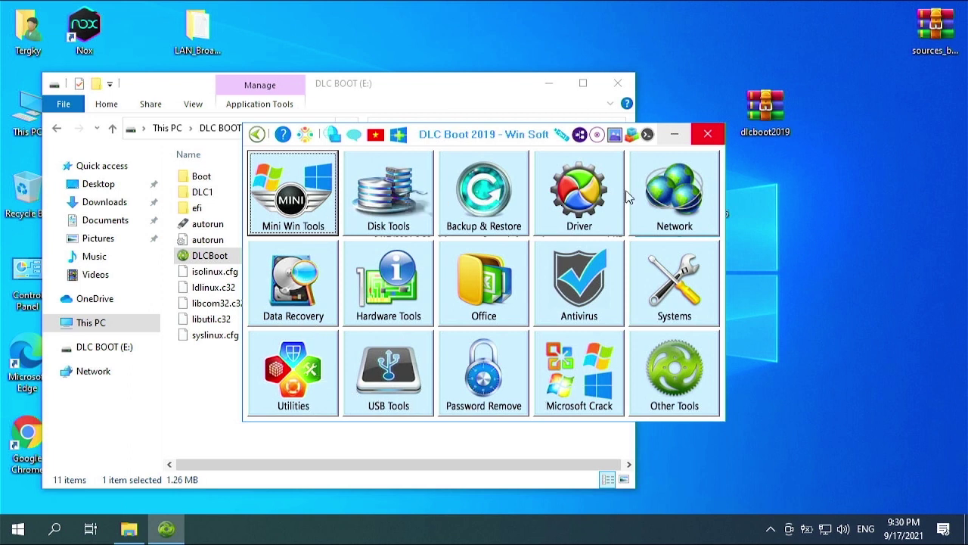
click(704, 137)
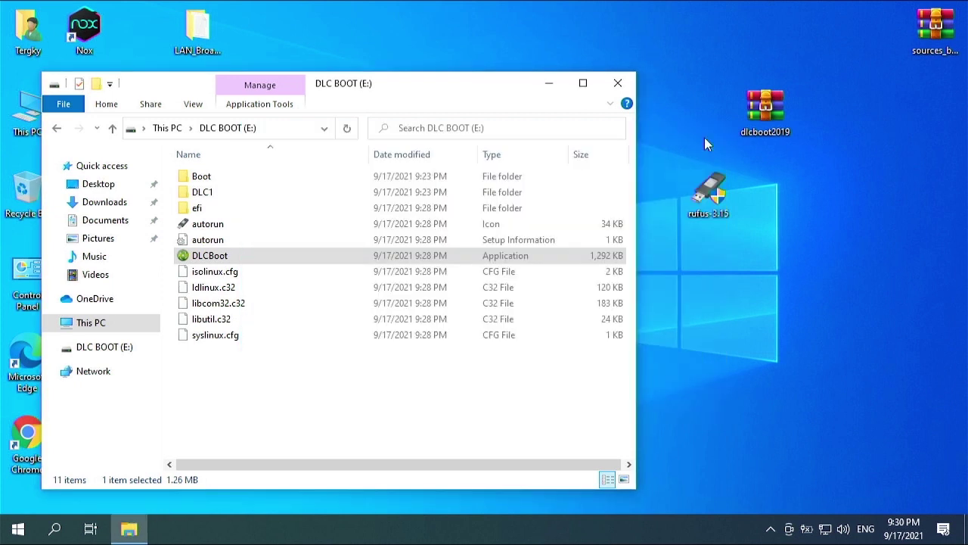
click(623, 83)
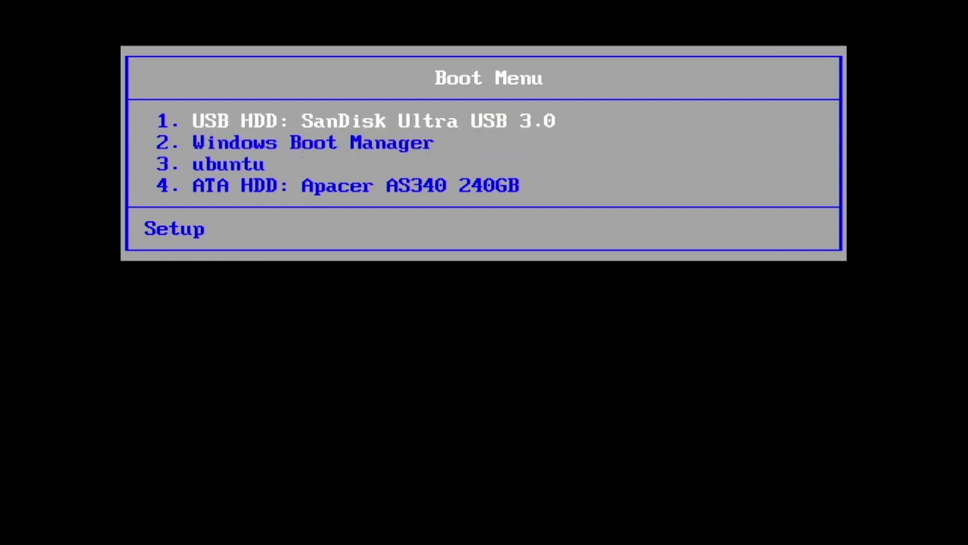
Step: Boot from the SanDisk Ultra USB 3.0 drive and start Mini Windows 10 64Bit through the [Mini Windows 10, Windows Setup] EFI 64 entry
key(Return)
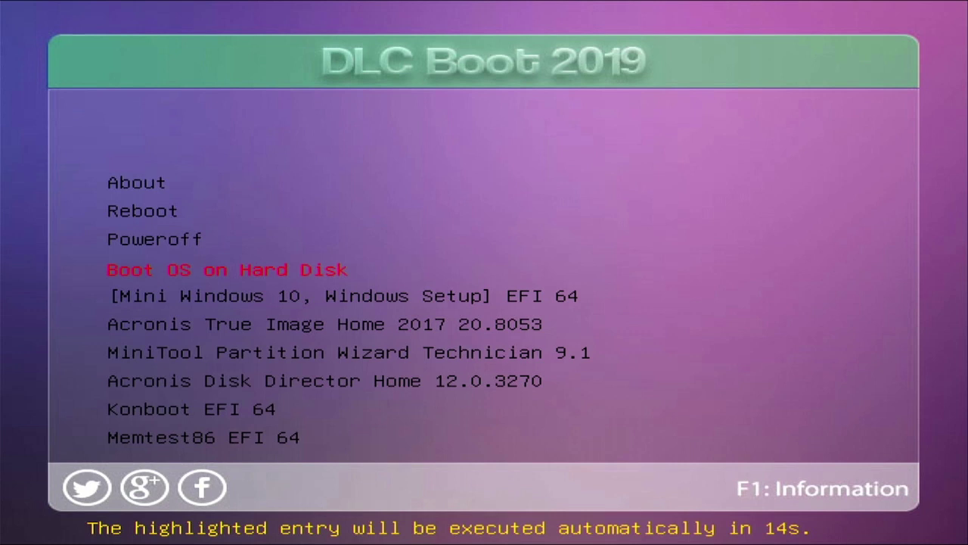
key(Down)
key(Up)
key(Up)
key(Down)
key(Down)
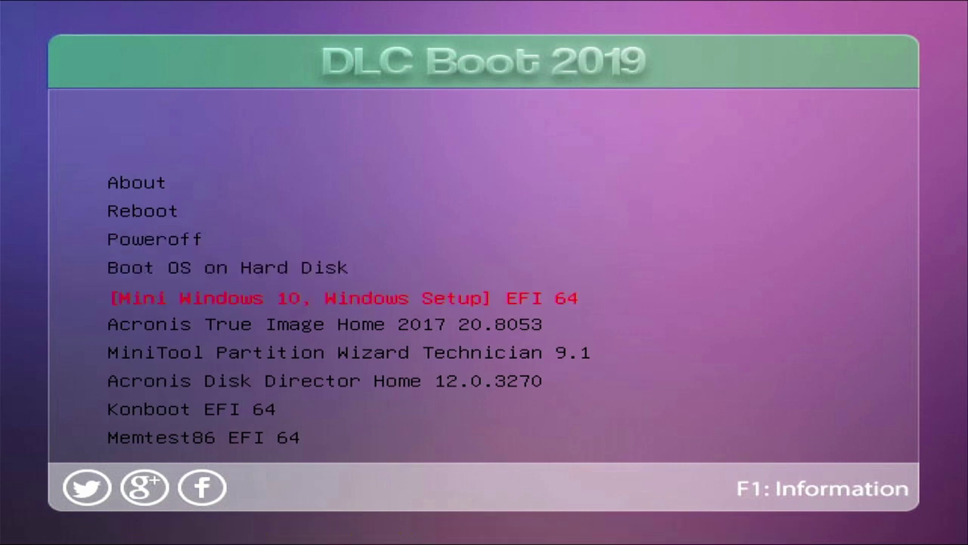
key(Down)
key(Down)
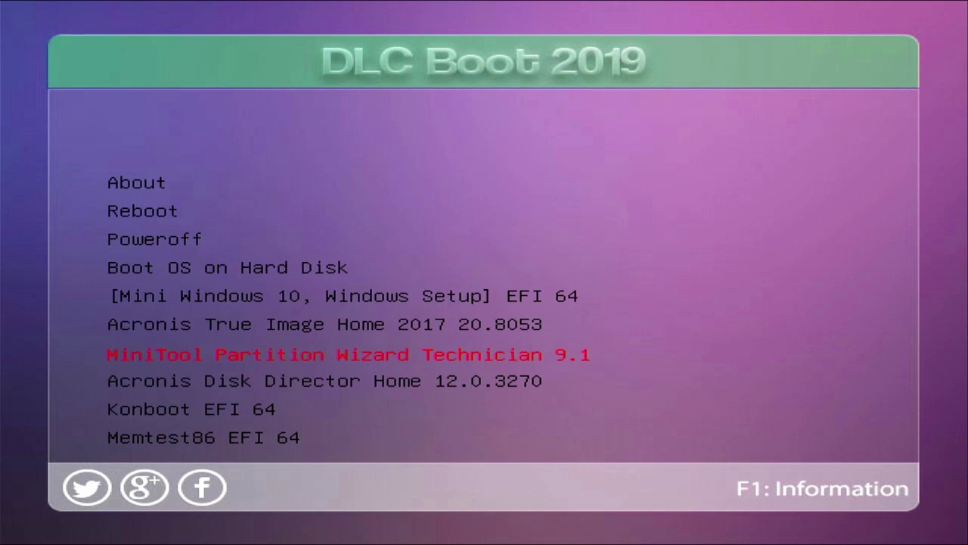
key(Up)
key(Up)
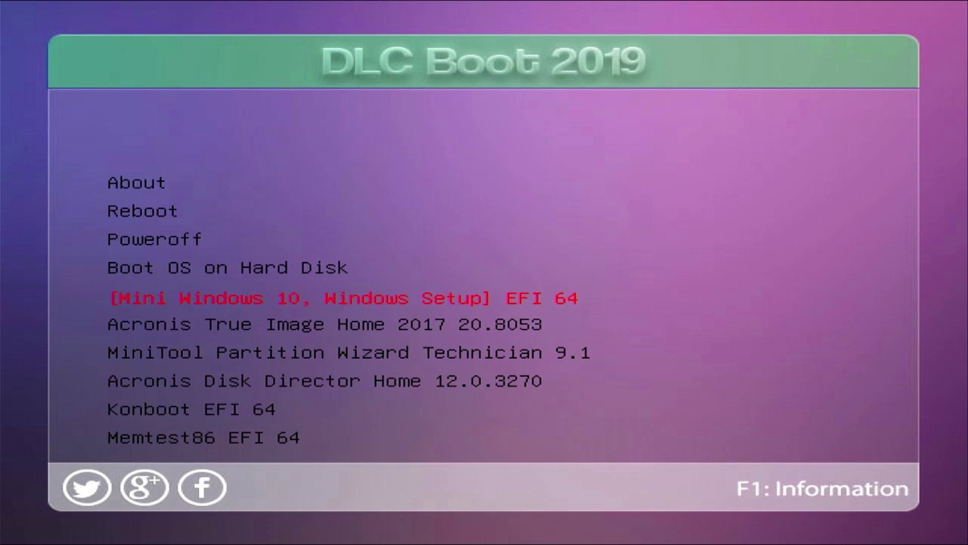
key(Return)
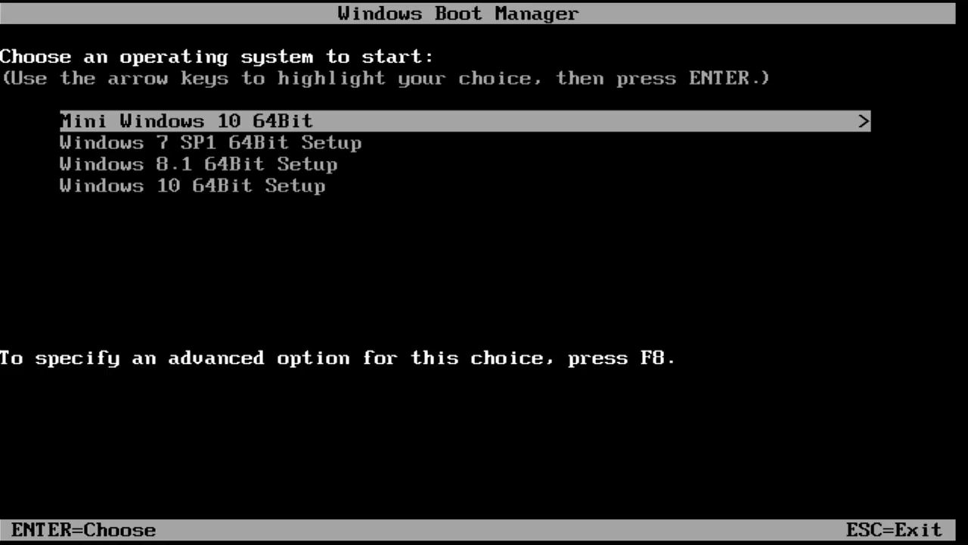
key(Return)
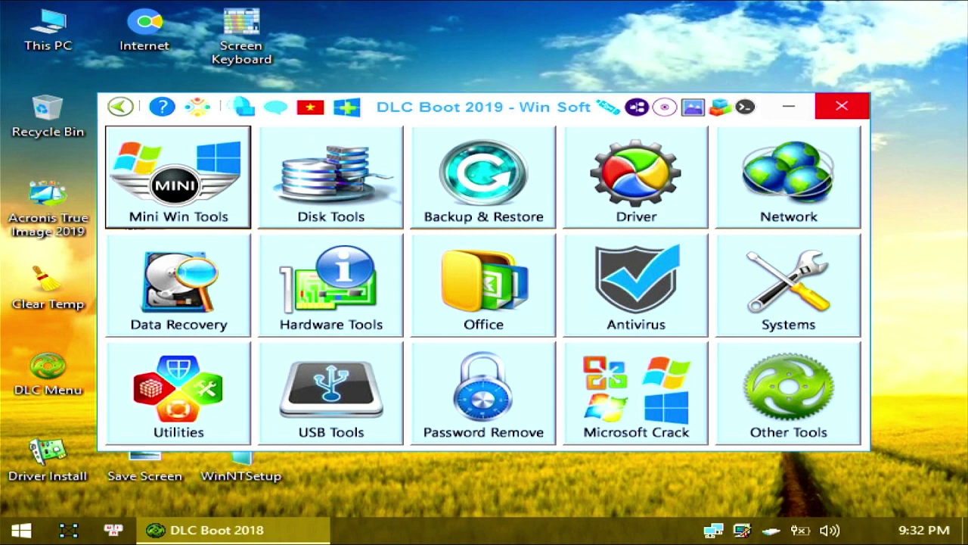
Step: Open the Disk Tools category of DLC Boot 2019 and choose DiskGenius
click(337, 185)
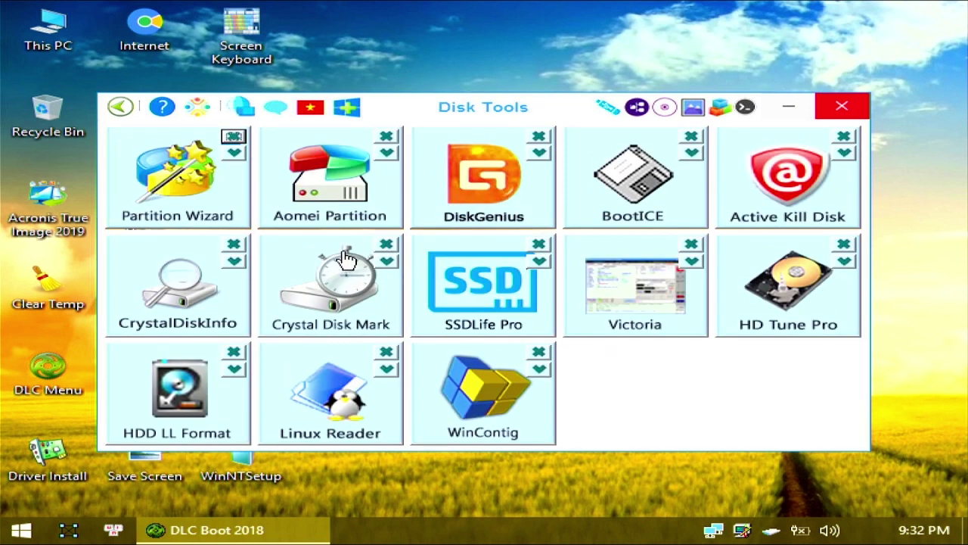
click(490, 221)
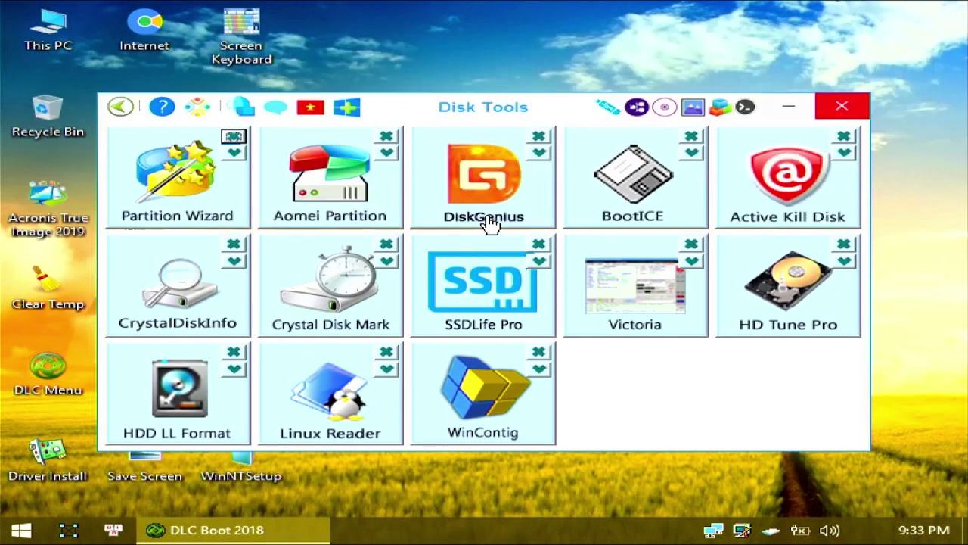